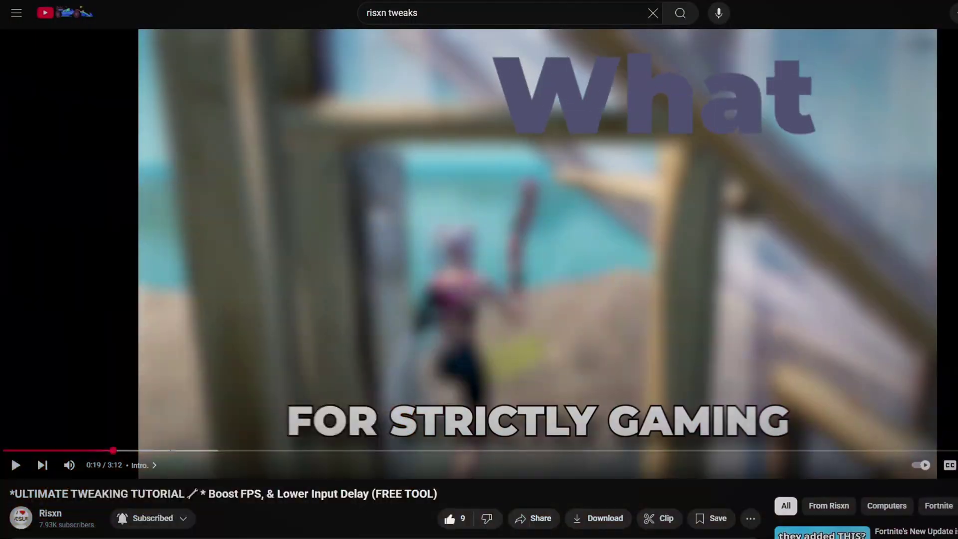
Step: Draft the YouTube comment 'You should add a GPU Option!' and bring the Risxn Tweaks download folder into view
{"action": "scroll", "coordinate": [478, 269], "scroll_direction": "down", "scroll_amount": 10}
{"action": "left_click", "coordinate": [392, 174]}
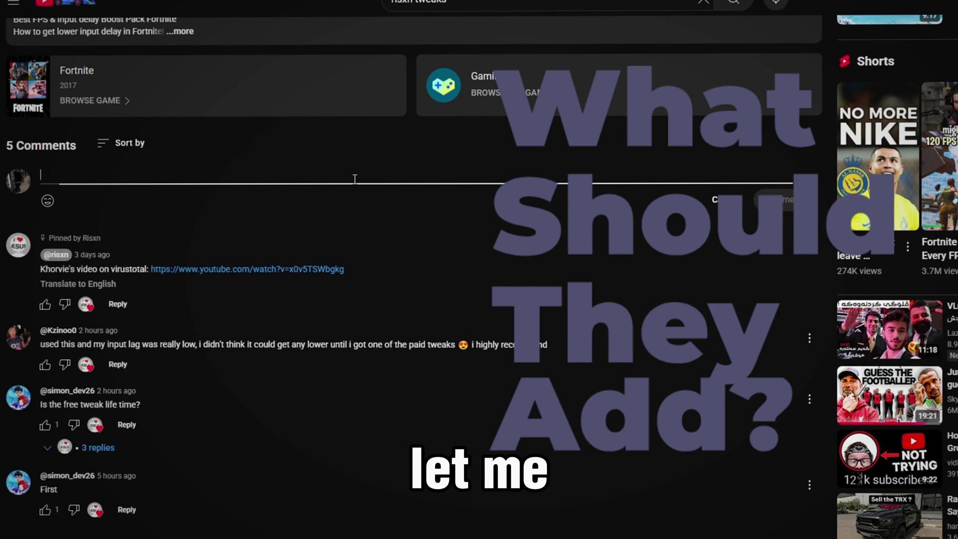
{"action": "type", "text": "You should add a GPU Op"}
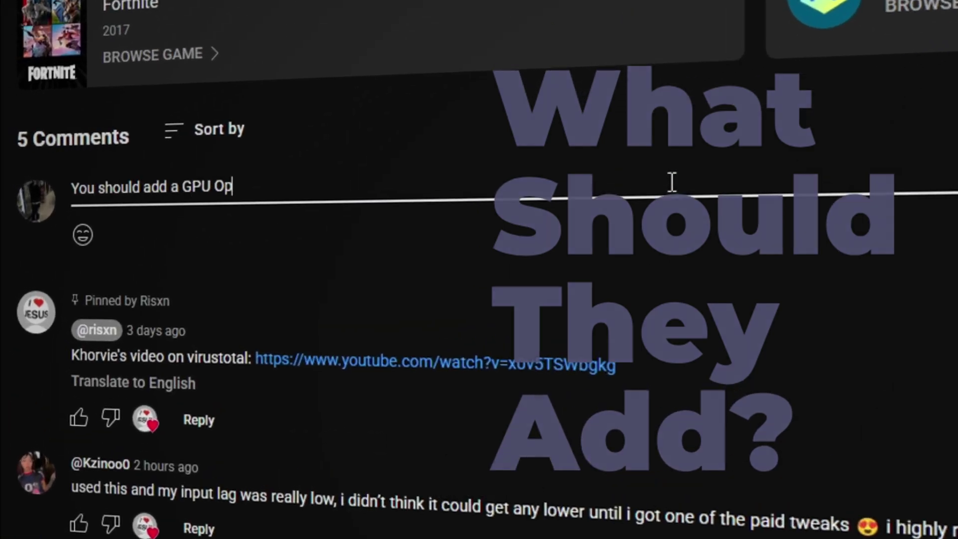
{"action": "type", "text": "tion!"}
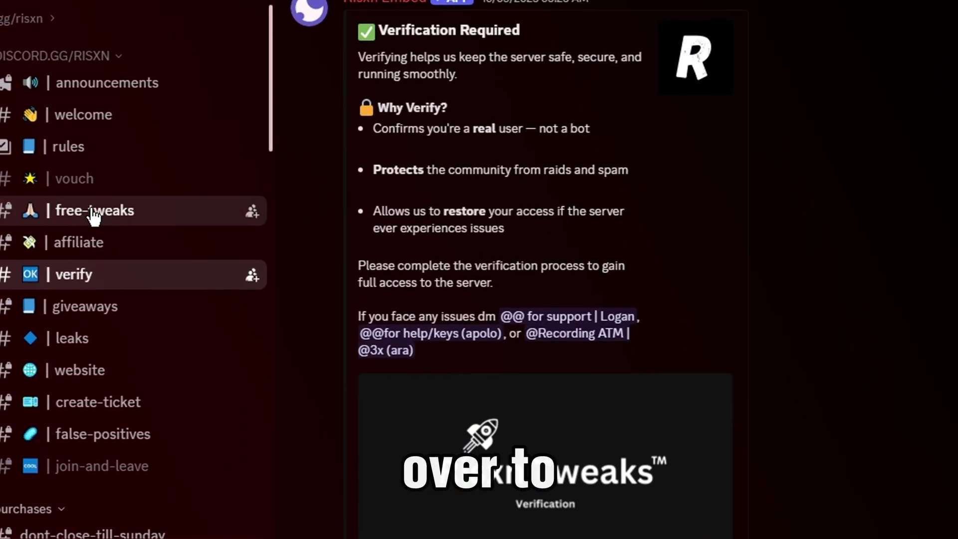
{"action": "left_click", "coordinate": [22, 161]}
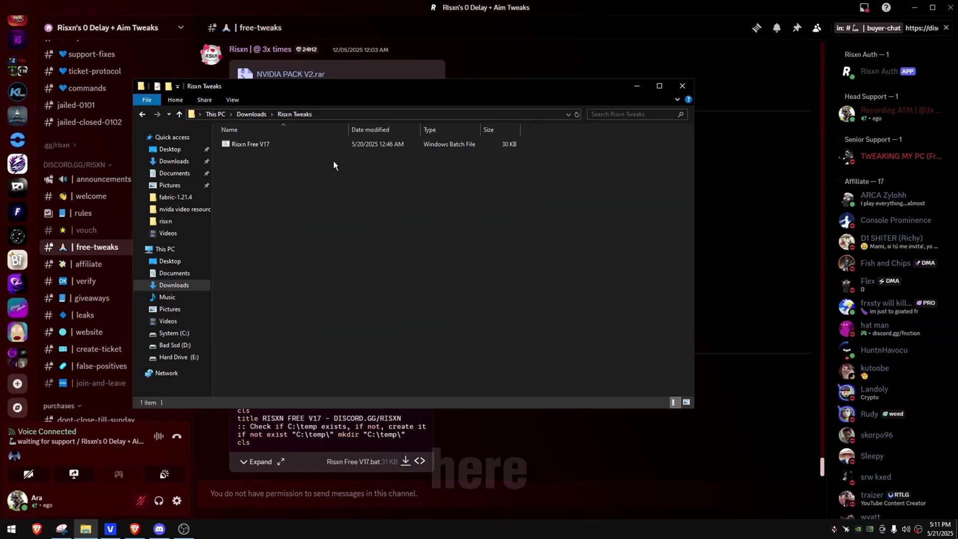
{"action": "left_click_drag", "start_coordinate": [308, 92], "coordinate": [439, 92]}
Step: Upload Risxn Free V17.bat from the Risxn Tweaks folder to VirusTotal for scanning
{"action": "left_click", "coordinate": [135, 529]}
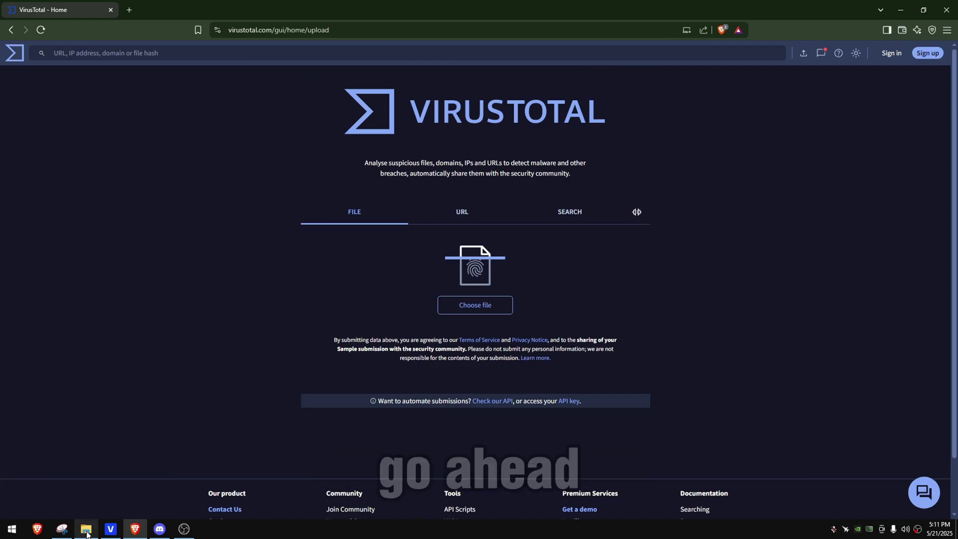
{"action": "left_click", "coordinate": [86, 529]}
{"action": "left_click_drag", "start_coordinate": [382, 147], "coordinate": [319, 315]}
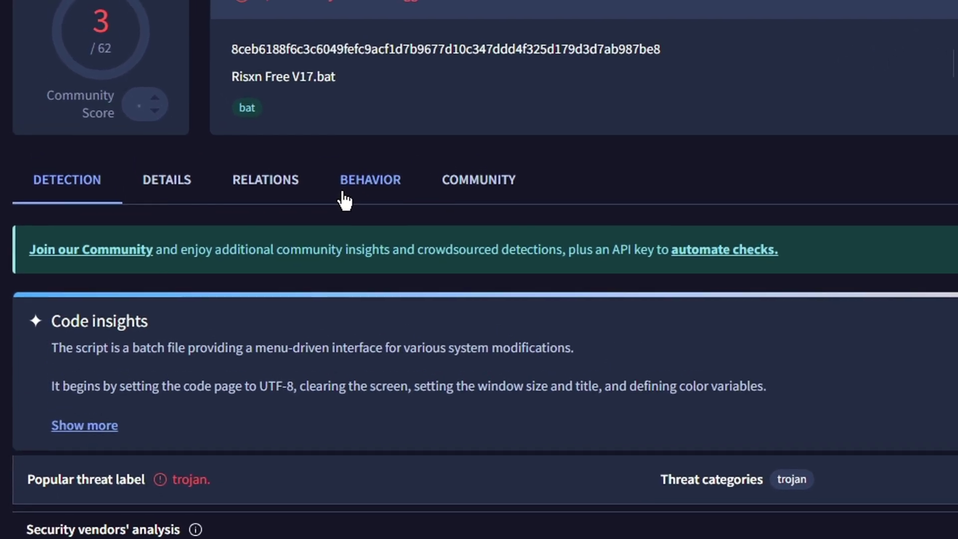
Step: Review the report's sandbox behaviour results and activity summary for the 3/62-flagged file
{"action": "left_click", "coordinate": [329, 167]}
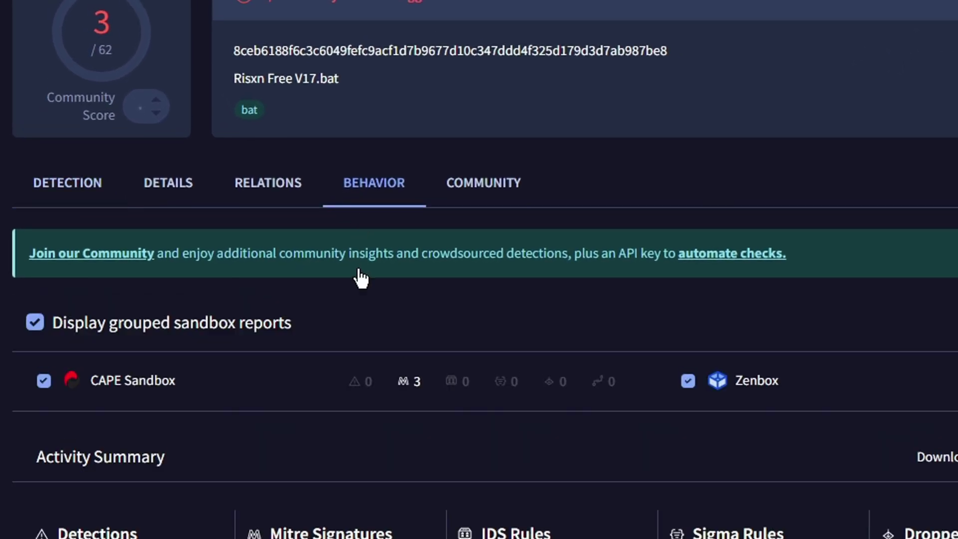
{"action": "scroll", "coordinate": [326, 235], "scroll_direction": "down", "scroll_amount": 2}
{"action": "scroll", "coordinate": [174, 412], "scroll_direction": "down", "scroll_amount": 2}
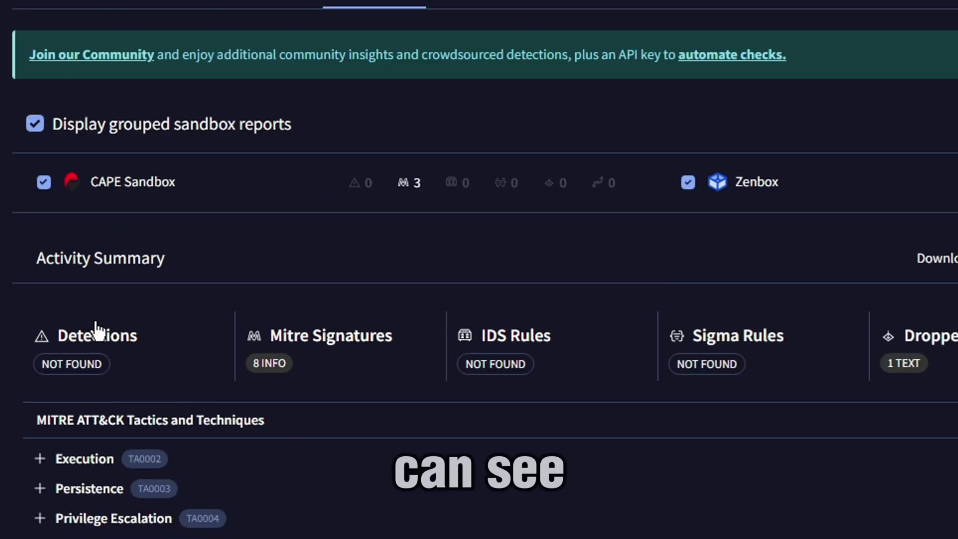
{"action": "left_click_drag", "start_coordinate": [83, 334], "coordinate": [145, 399]}
{"action": "left_click", "coordinate": [114, 344]}
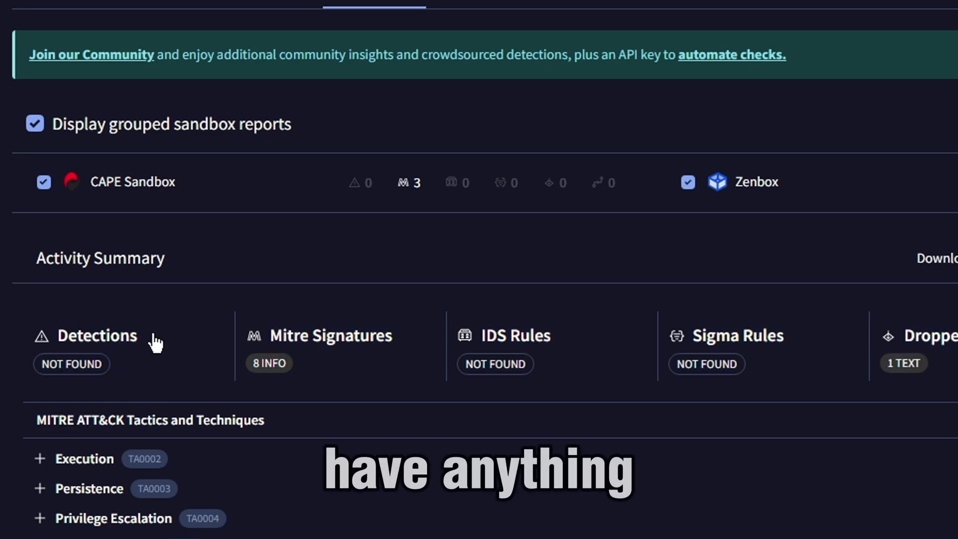
{"action": "scroll", "coordinate": [175, 343], "scroll_direction": "up", "scroll_amount": 2}
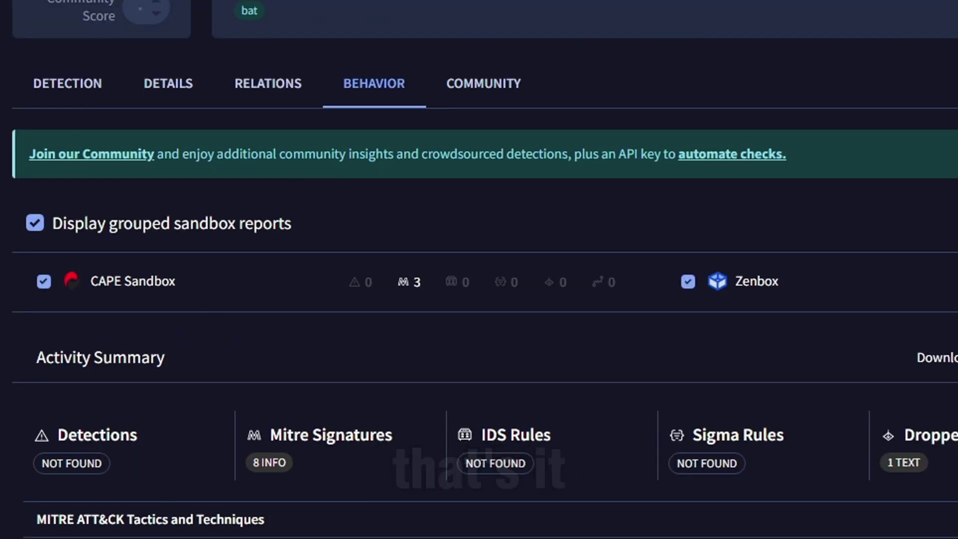
{"action": "key", "text": "alt+Tab"}
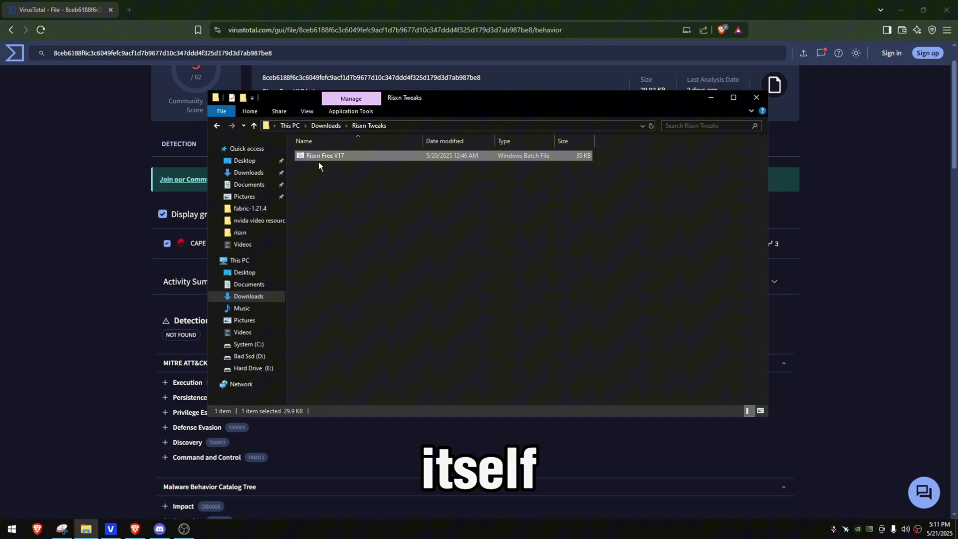
Step: Inspect Risxn Free V17's code in Notepad, close it, then run the batch file as administrator
{"action": "right_click", "coordinate": [354, 112]}
{"action": "left_click", "coordinate": [256, 178]}
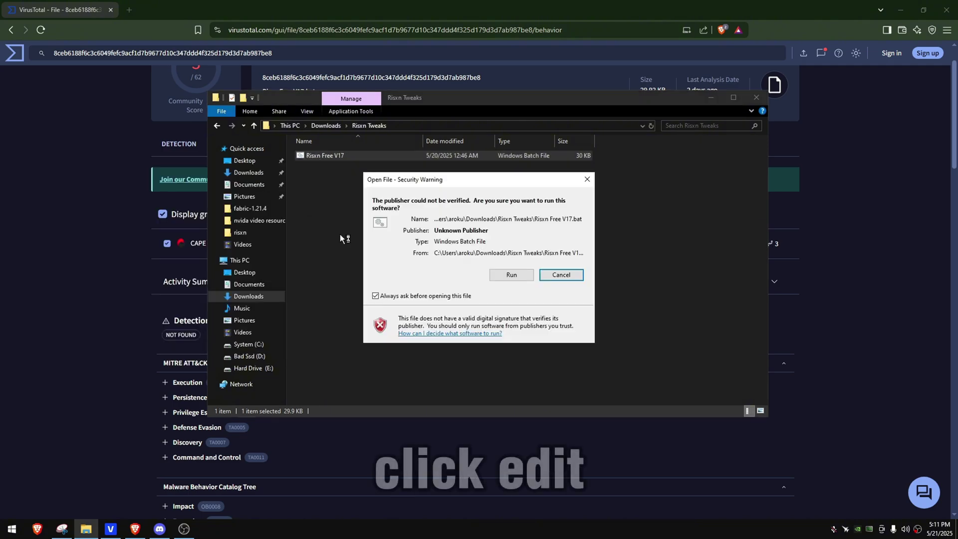
{"action": "left_click", "coordinate": [508, 279]}
{"action": "scroll", "coordinate": [479, 249], "scroll_direction": "down", "scroll_amount": 15}
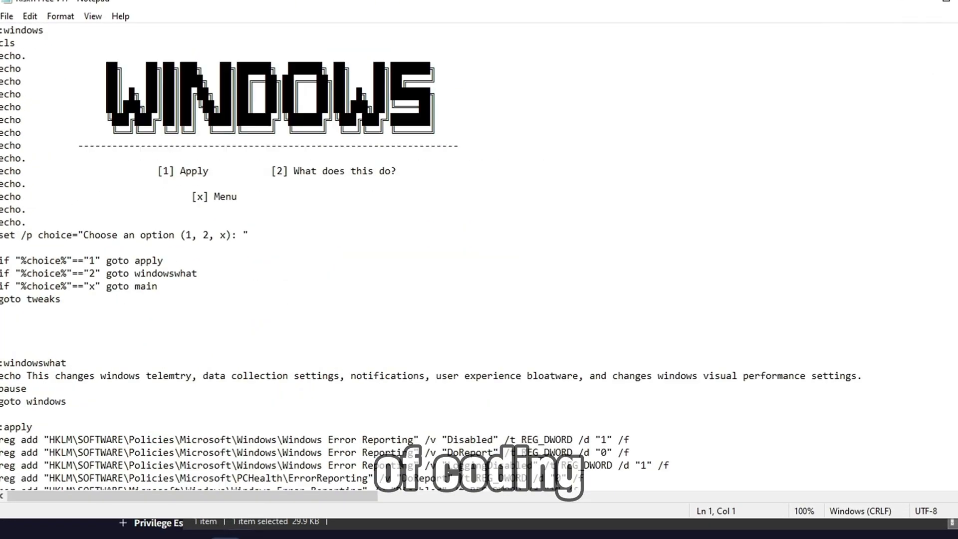
{"action": "scroll", "coordinate": [479, 249], "scroll_direction": "down", "scroll_amount": 15}
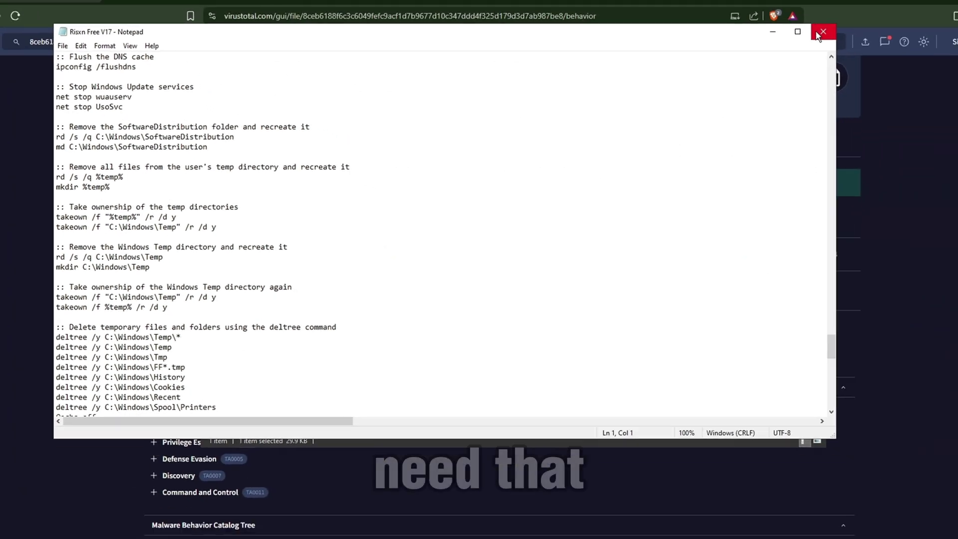
{"action": "key", "text": "alt+F4"}
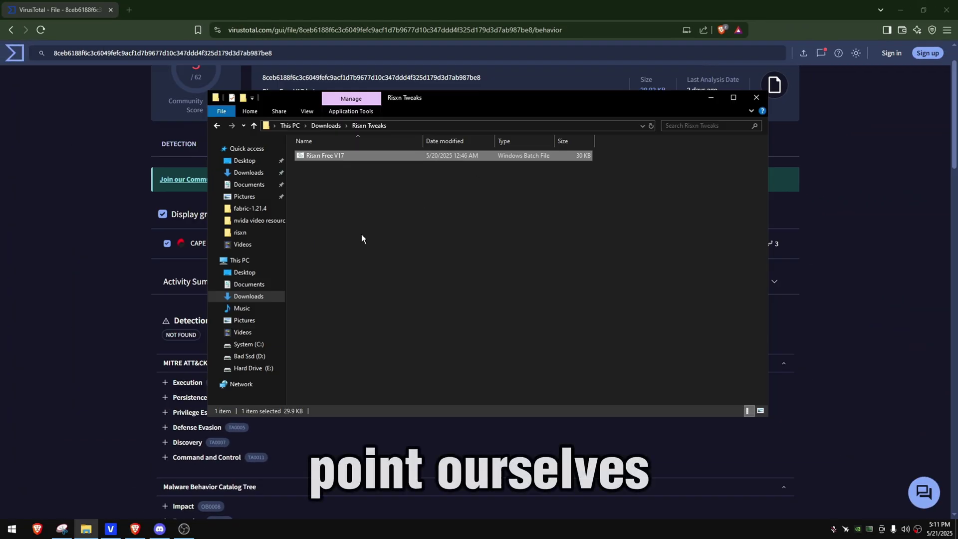
{"action": "right_click", "coordinate": [329, 155]}
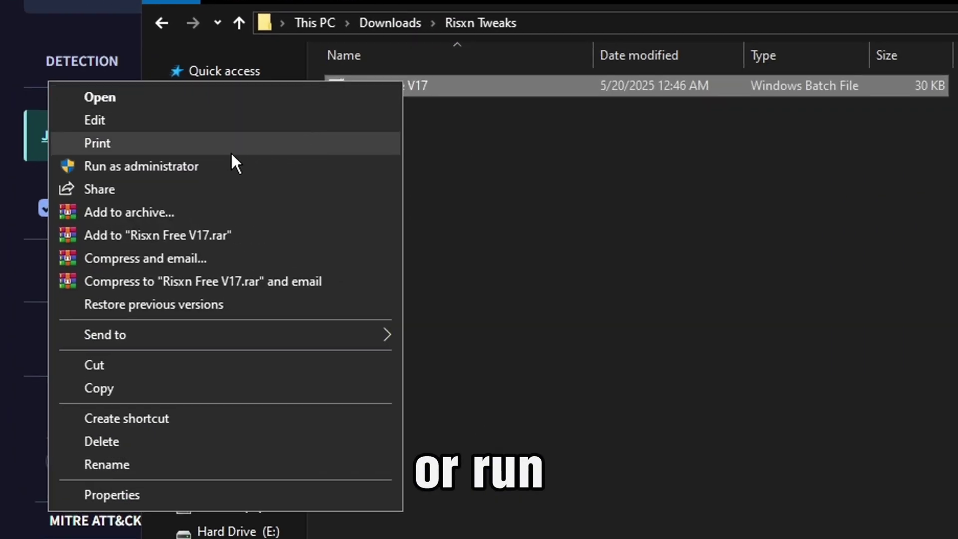
{"action": "left_click", "coordinate": [232, 165]}
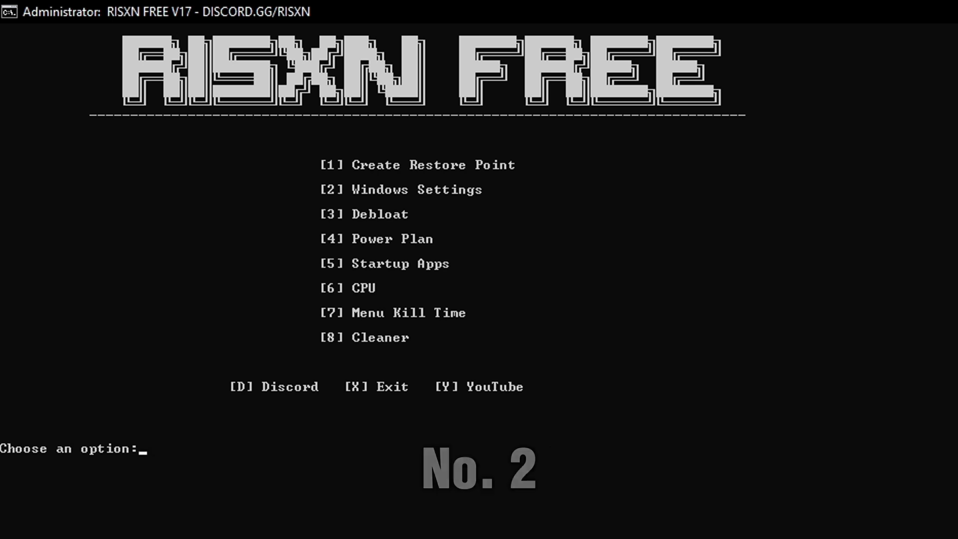
Step: Read the 'What does this do?' explanation for option 2, Windows Settings, then return to the main menu
{"action": "type", "text": "2"}
{"action": "key", "text": "Return"}
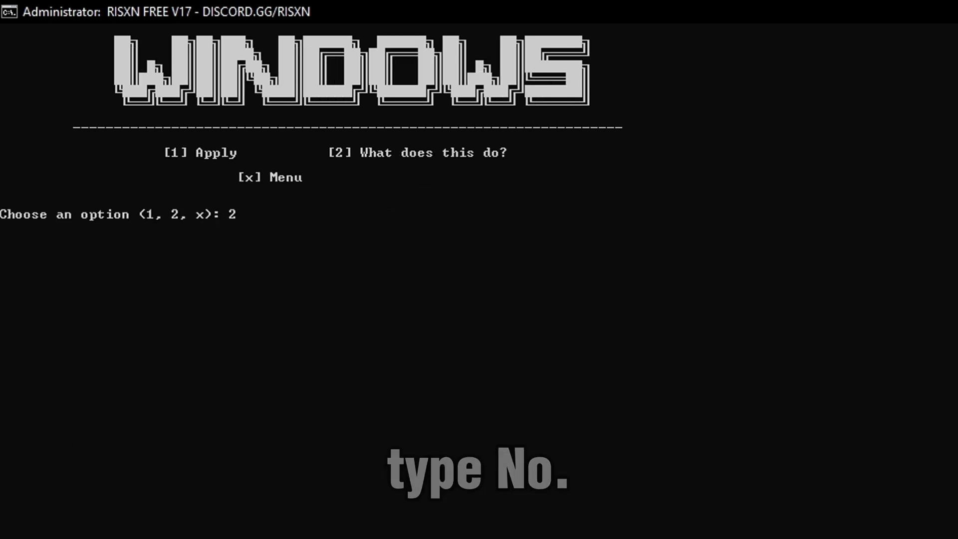
{"action": "key", "text": "Return"}
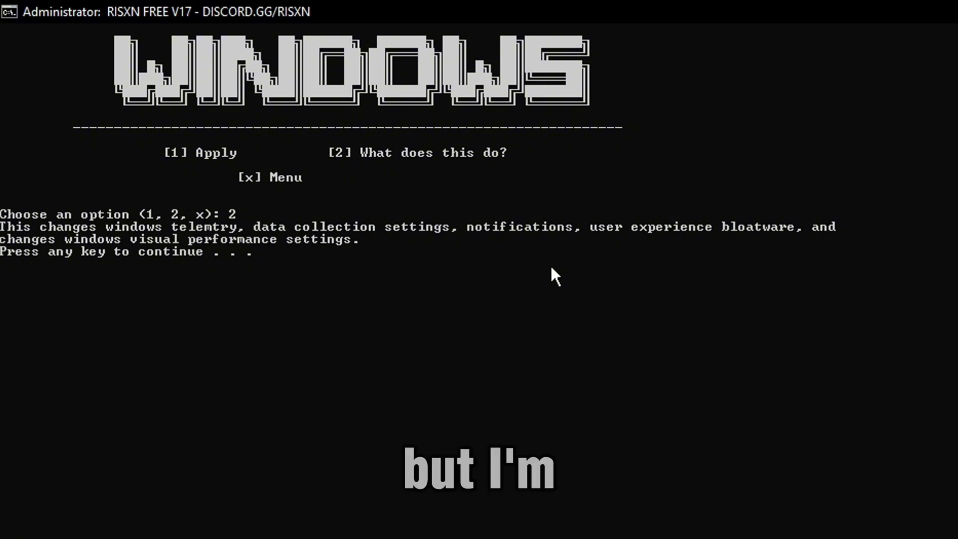
{"action": "key", "text": "Return"}
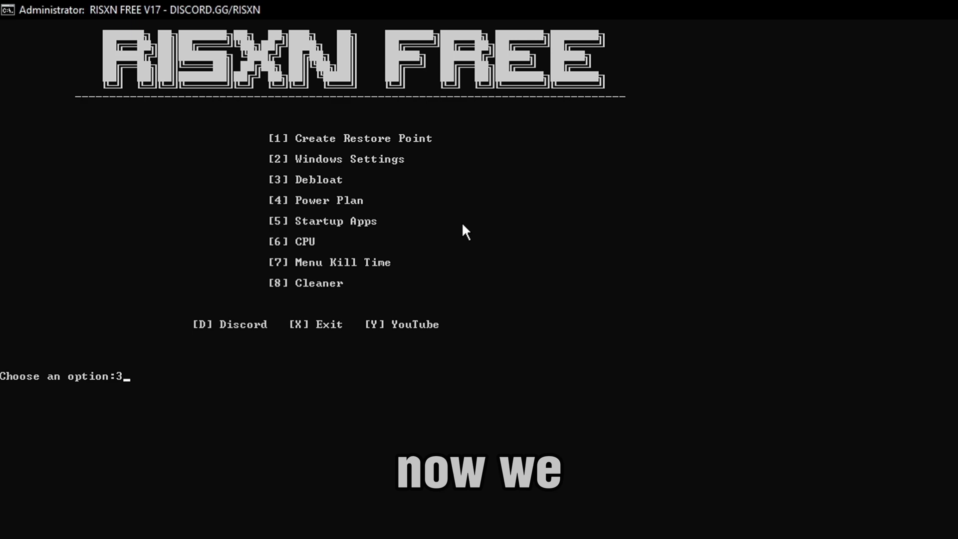
Step: Run option 3, Debloat, then choose option 1, Risxn Free Power Plan, under Power Plan
{"action": "type", "text": "3"}
{"action": "key", "text": "Return"}
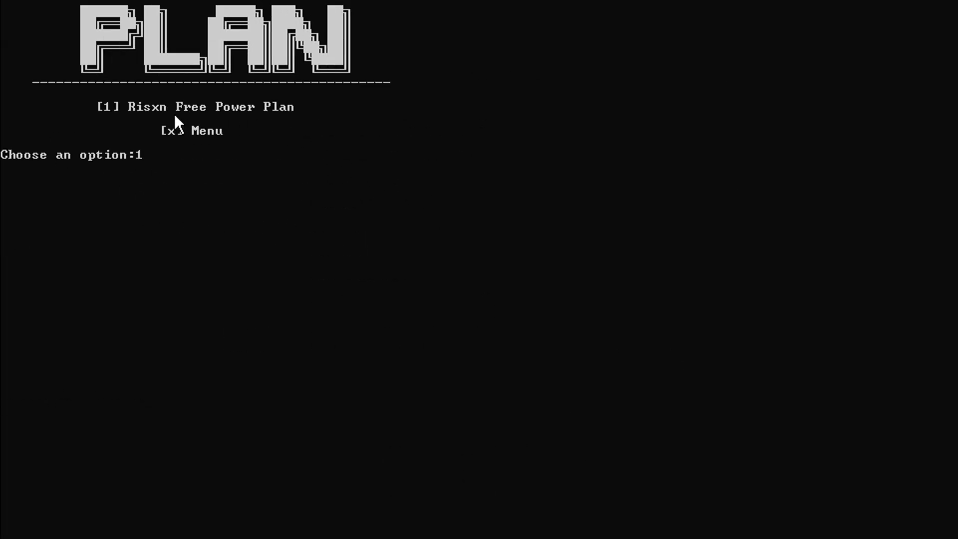
{"action": "key", "text": "Return"}
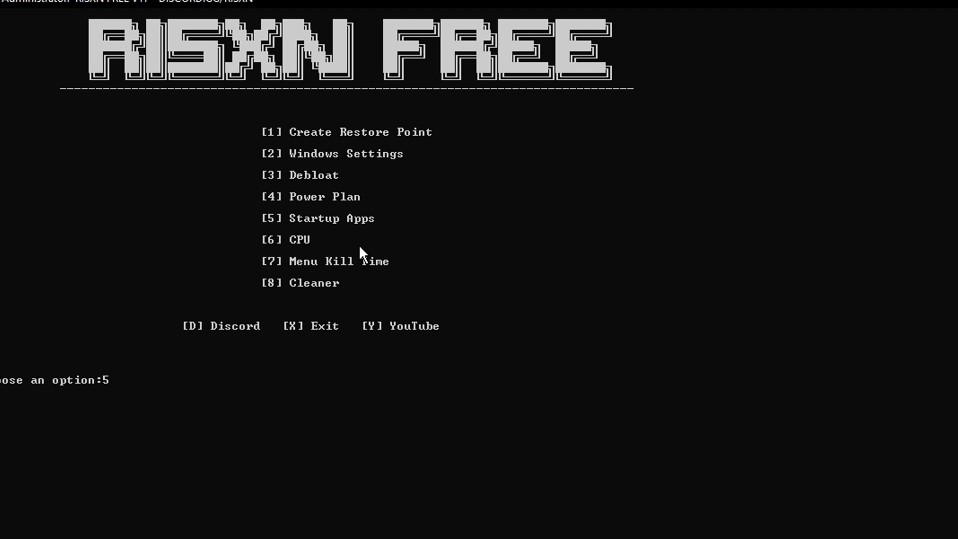
Step: Run the Startup Apps tweak and check that every startup entry in Task Manager is Disabled
{"action": "key", "text": "Return"}
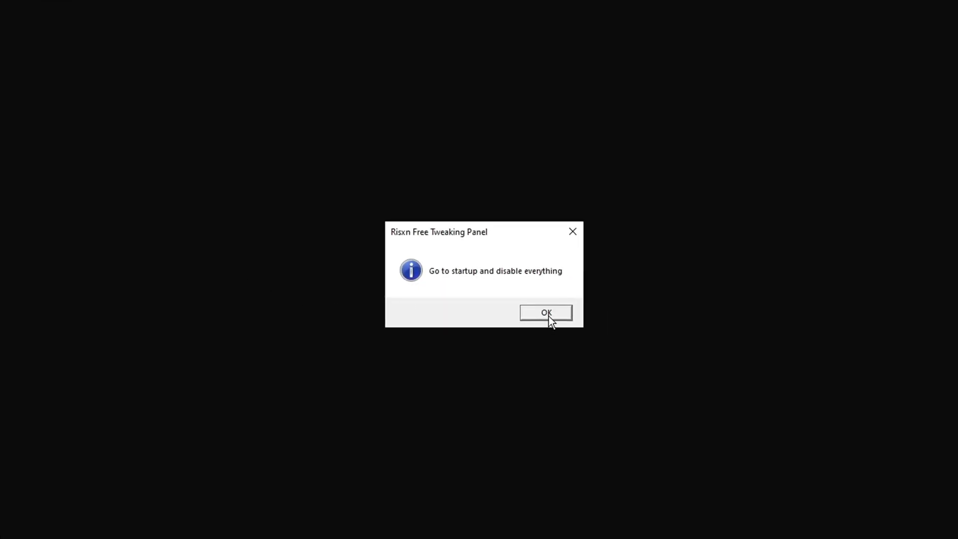
{"action": "left_click", "coordinate": [547, 317]}
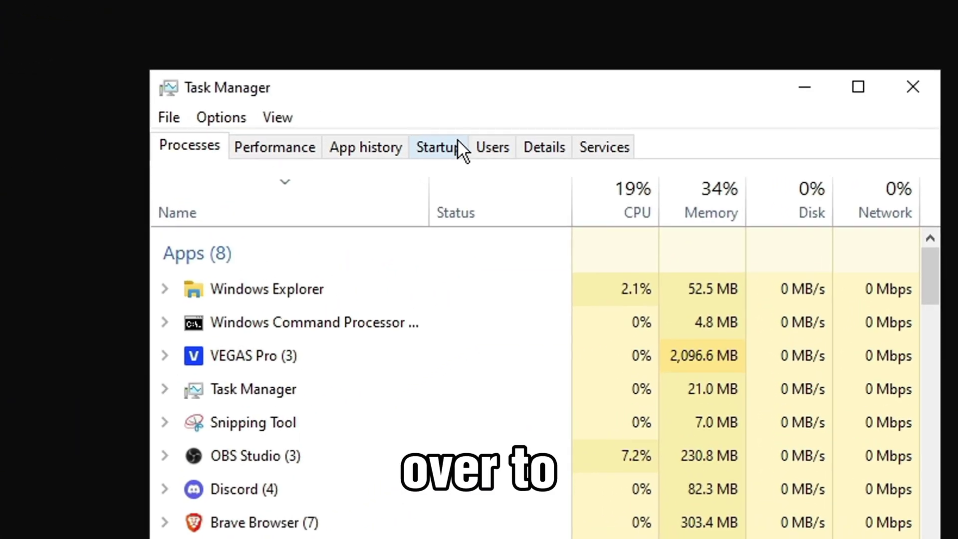
{"action": "left_click", "coordinate": [551, 124]}
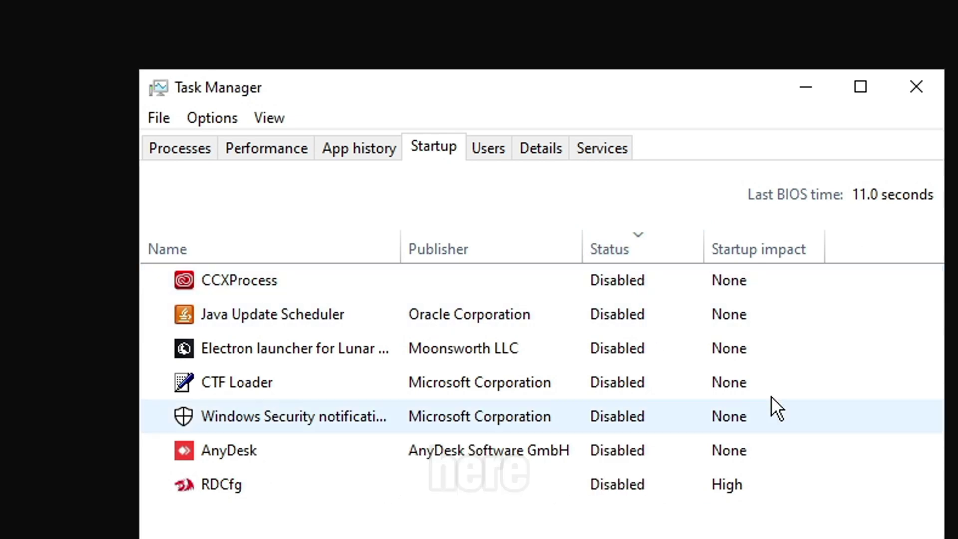
{"action": "left_click", "coordinate": [916, 87]}
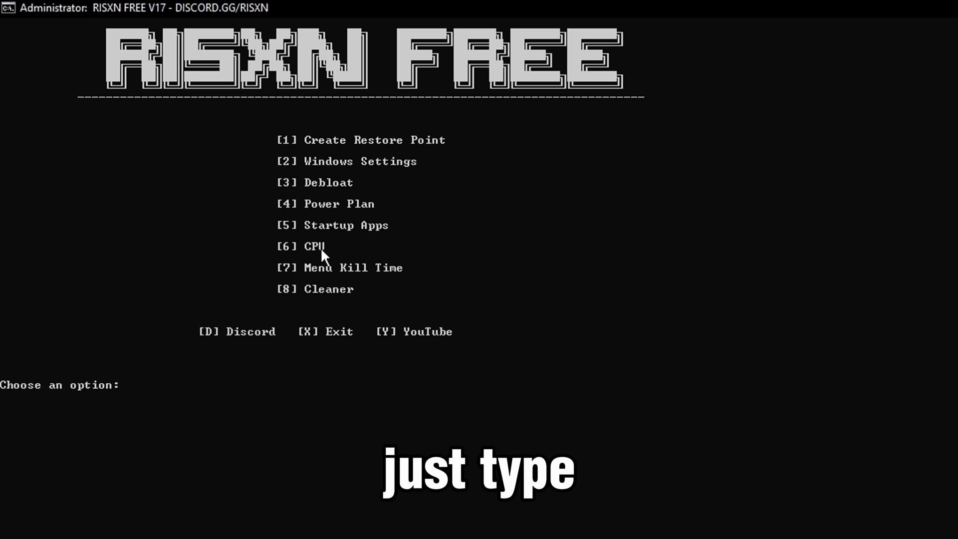
Step: Run option 7, the Menu Kill Time tweak, and return to the menu
{"action": "type", "text": "7"}
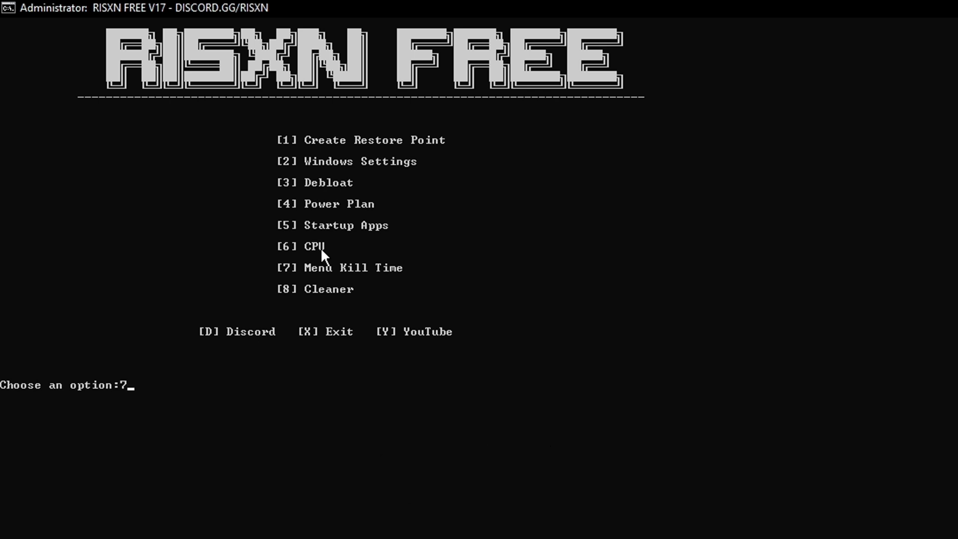
{"action": "key", "text": "Return"}
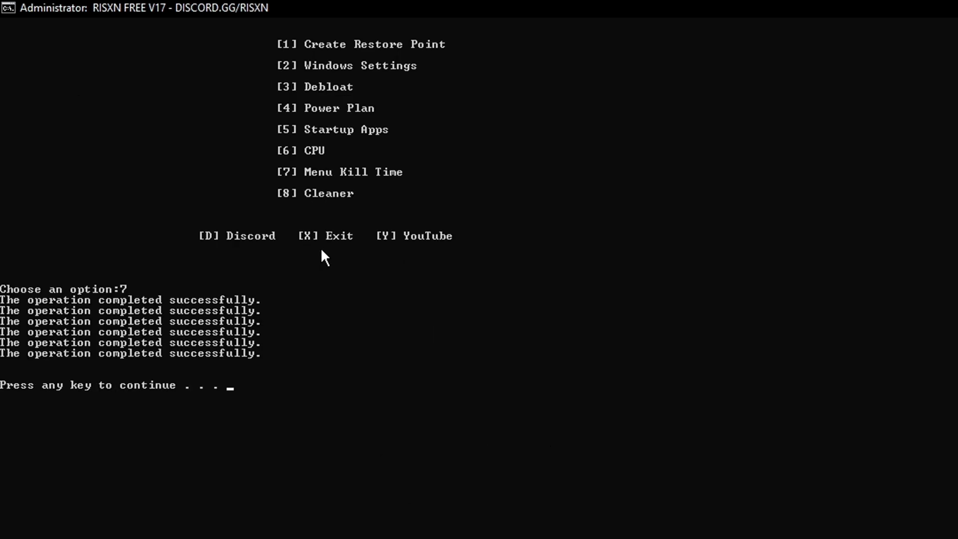
{"action": "key", "text": "Return"}
Step: Run option 8, the Cleaner, to delete all temp files
{"action": "type", "text": "8"}
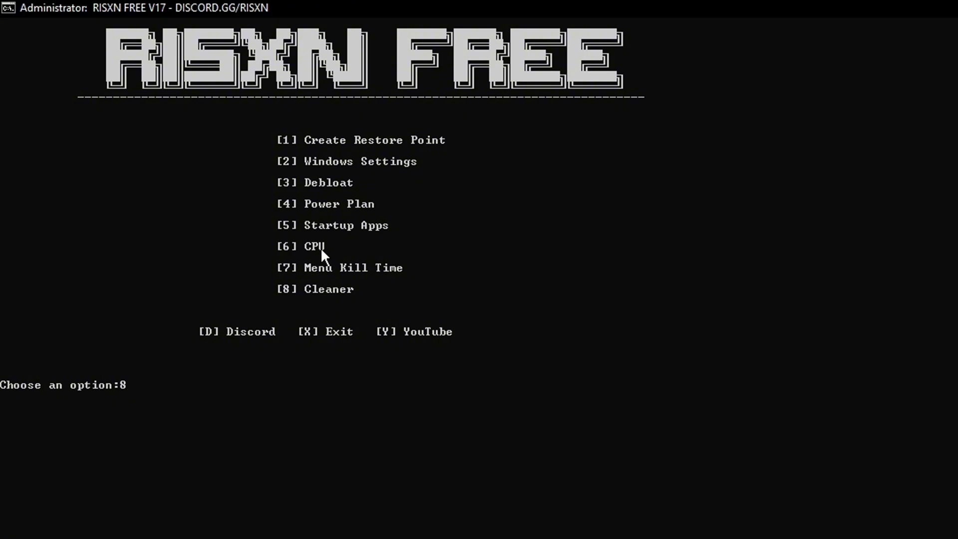
{"action": "key", "text": "Return"}
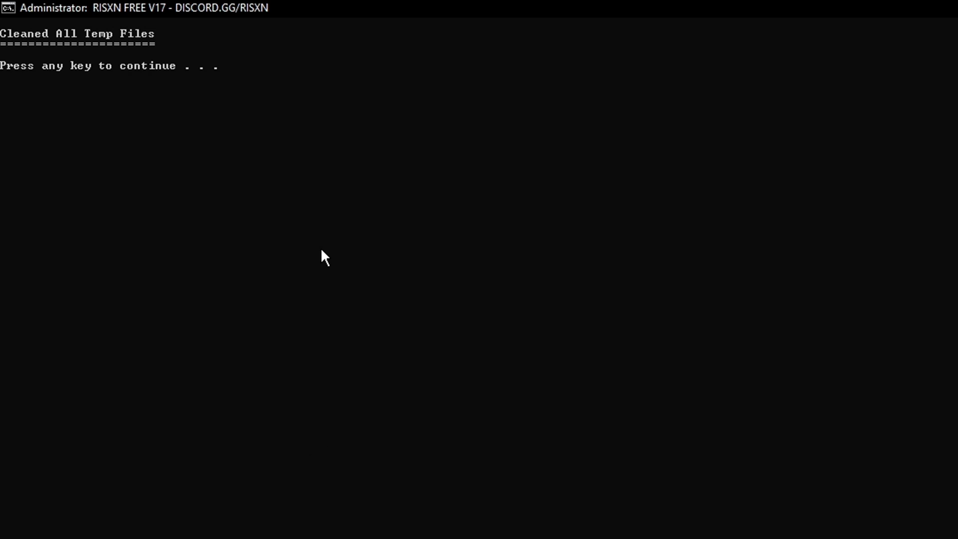
{"action": "key", "text": "Return"}
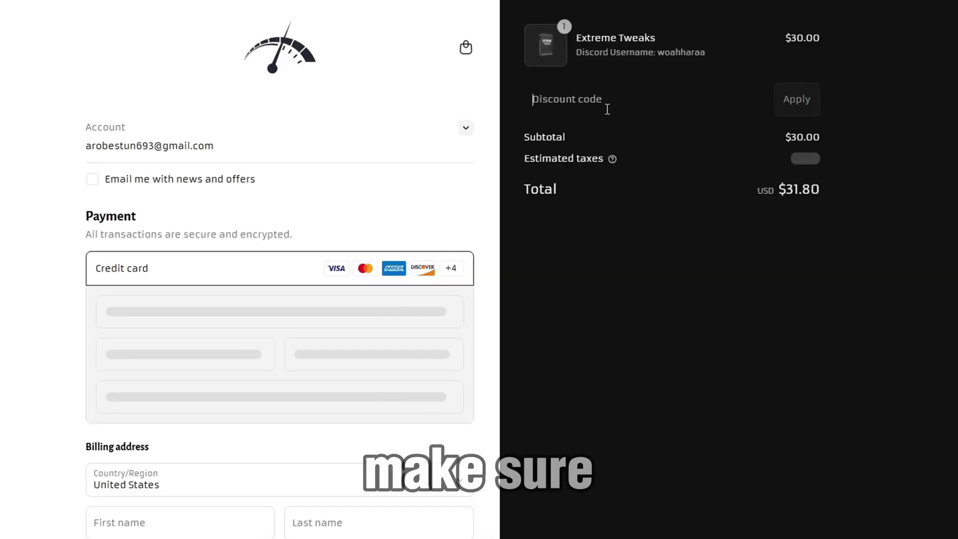
Step: Apply discount code yt15 to the Extreme Tweaks order at checkout
{"action": "type", "text": "yt15"}
{"action": "key", "text": "Return"}
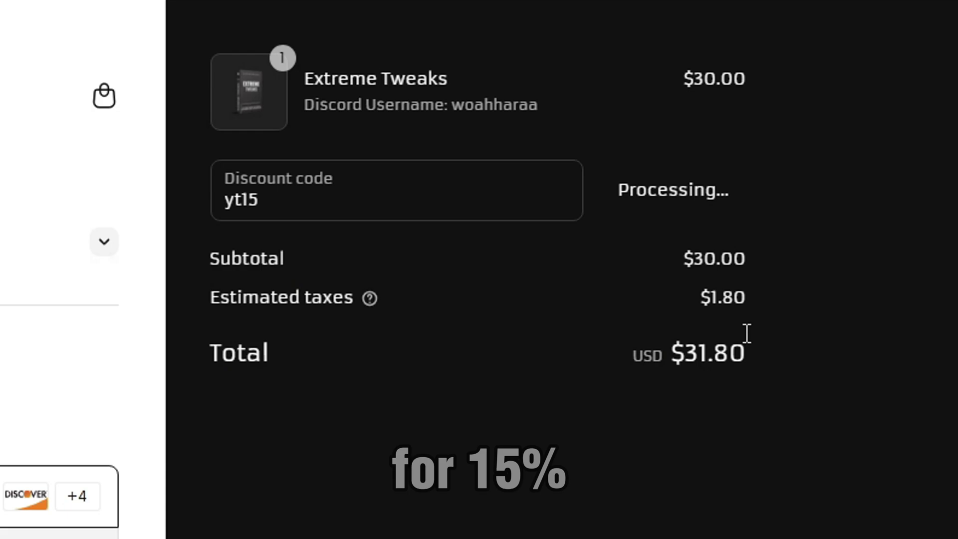